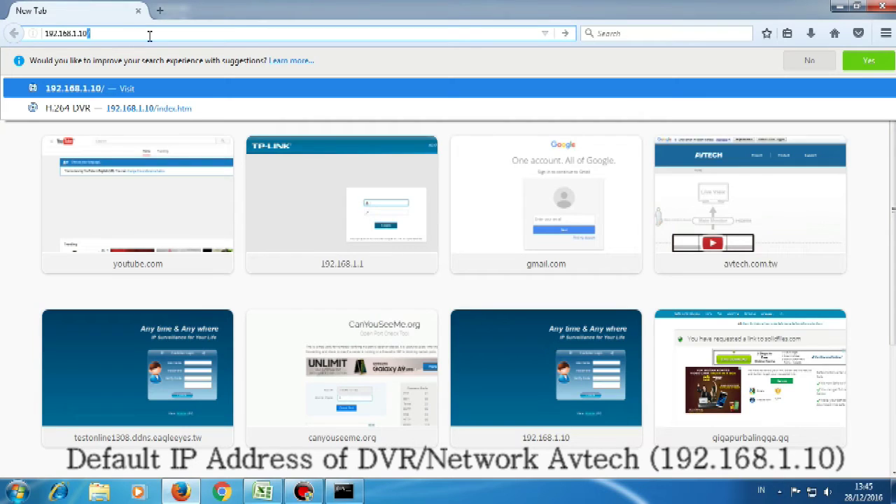
Step: Log into the DVR at 192.168.1.10 with the administrator credentials and the displayed verify code
{"action": "key", "text": "Delete"}
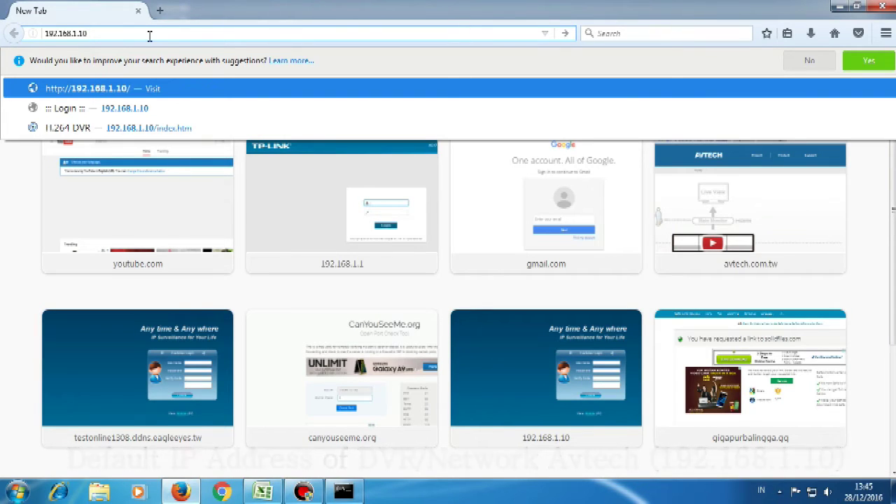
{"action": "key", "text": "Return"}
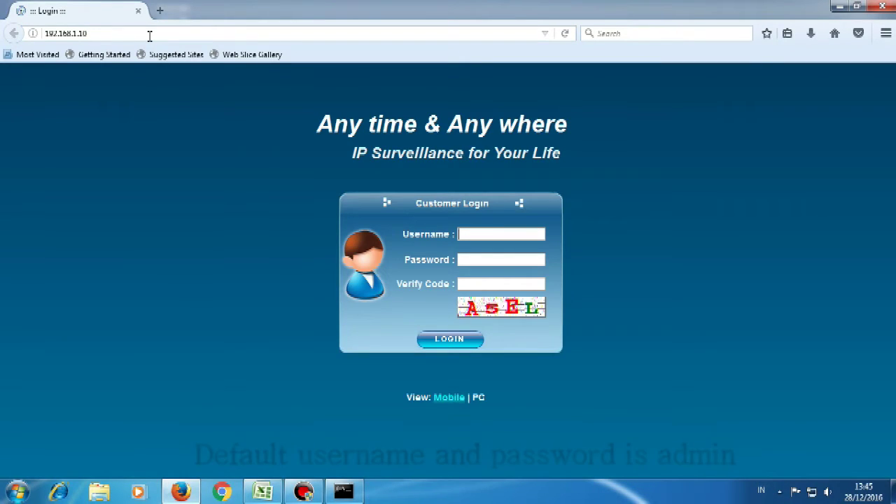
{"action": "left_click", "coordinate": [464, 233]}
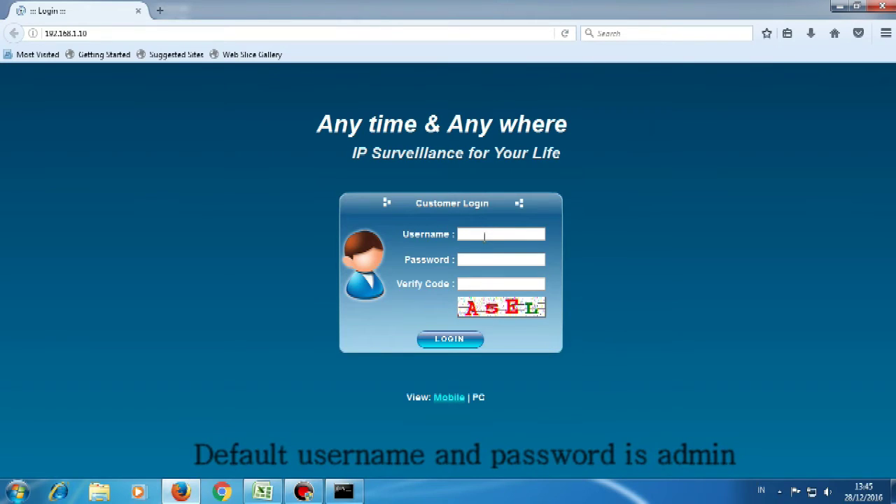
{"action": "type", "text": "admi"}
{"action": "type", "text": "admin"}
{"action": "type", "text": "AsEL"}
{"action": "left_click", "coordinate": [462, 342]}
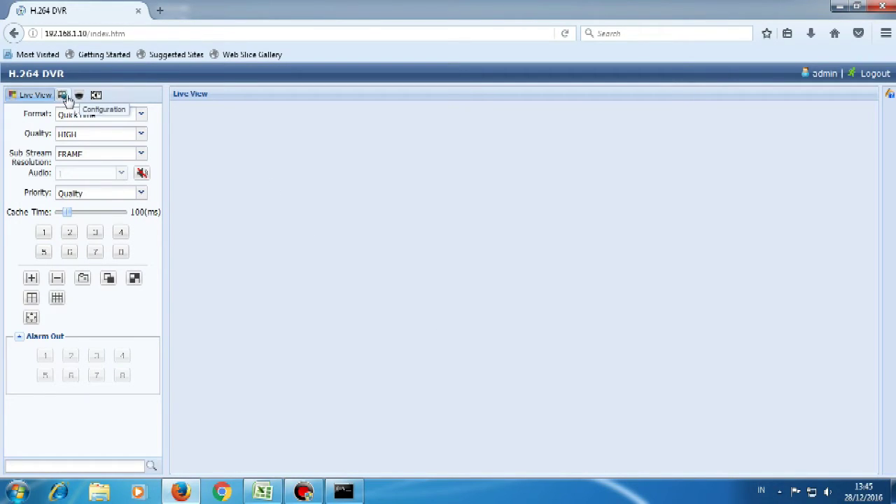
Step: On the Network page, set server IP 192.168.1.77, port 8877, UPnP ON, and save
{"action": "left_click", "coordinate": [64, 96]}
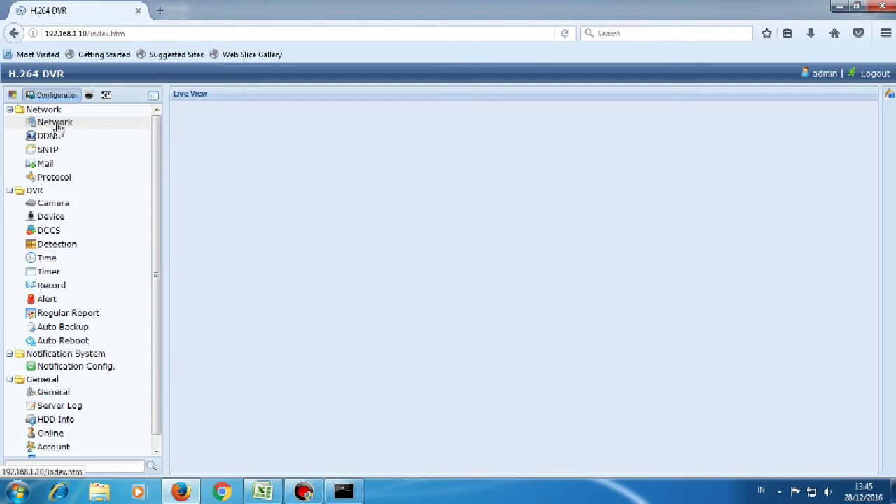
{"action": "left_click", "coordinate": [59, 128]}
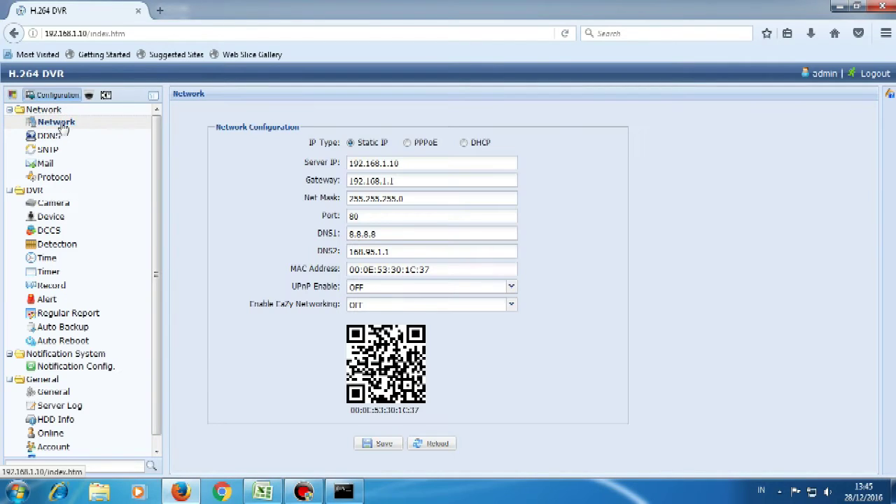
{"action": "left_click", "coordinate": [409, 163]}
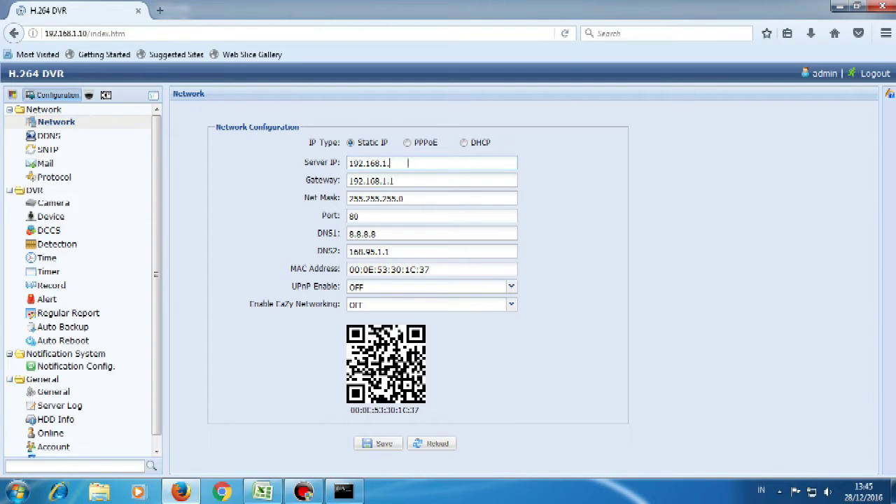
{"action": "type", "text": "77"}
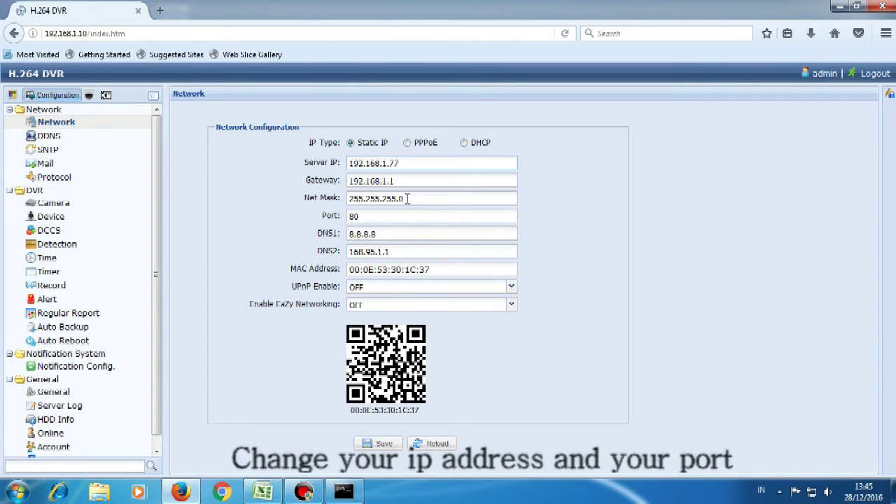
{"action": "left_click", "coordinate": [378, 213]}
{"action": "type", "text": "8877"}
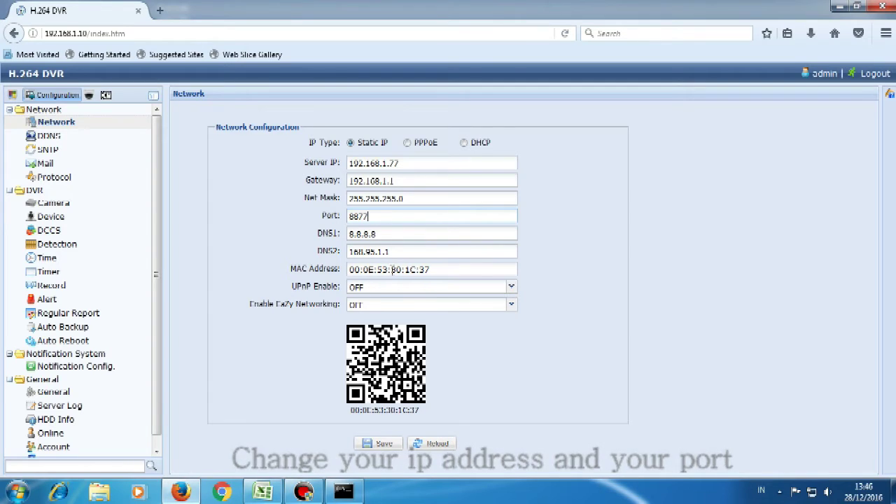
{"action": "left_click", "coordinate": [512, 287]}
{"action": "left_click", "coordinate": [474, 313]}
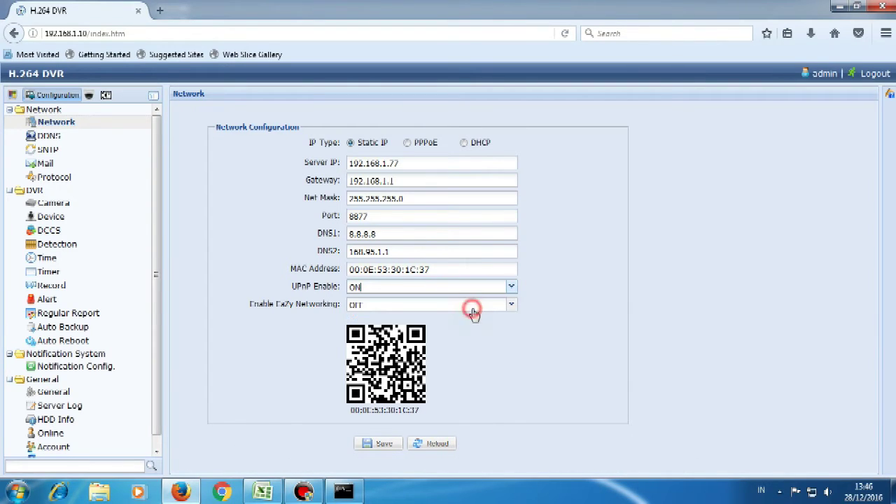
{"action": "left_click", "coordinate": [382, 447]}
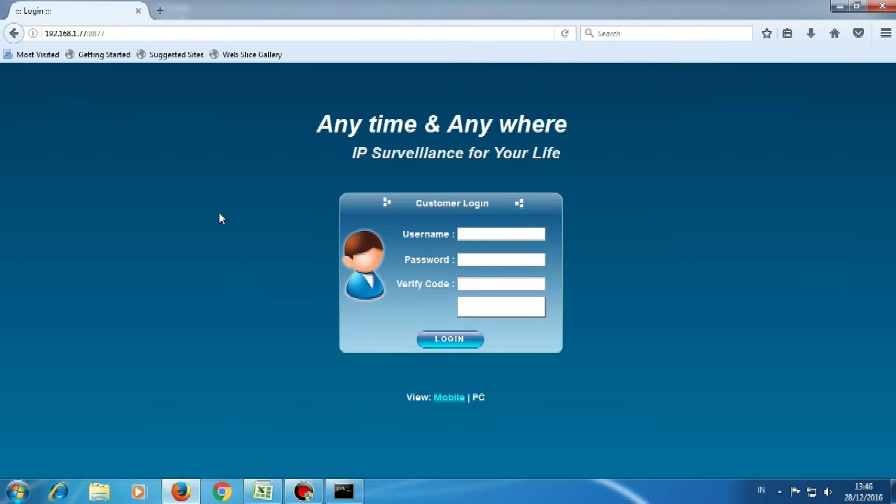
Step: Log back into the DVR at 192.168.1.77:8877 with the administrator credentials
{"action": "left_click", "coordinate": [104, 33]}
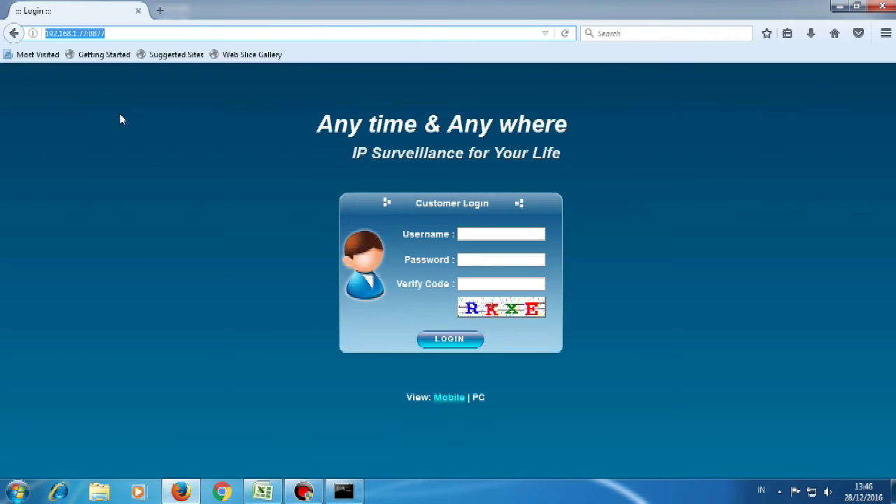
{"action": "left_click", "coordinate": [495, 232]}
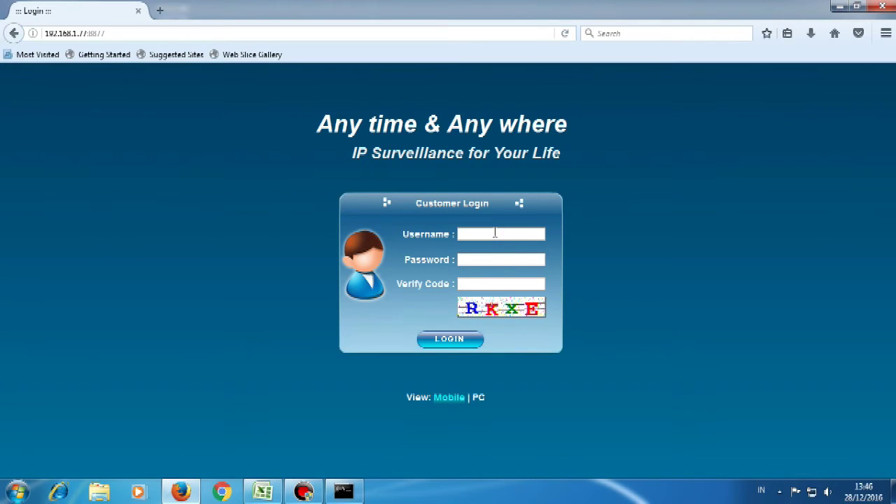
{"action": "type", "text": "admin1234RKx"}
{"action": "left_click", "coordinate": [460, 342]}
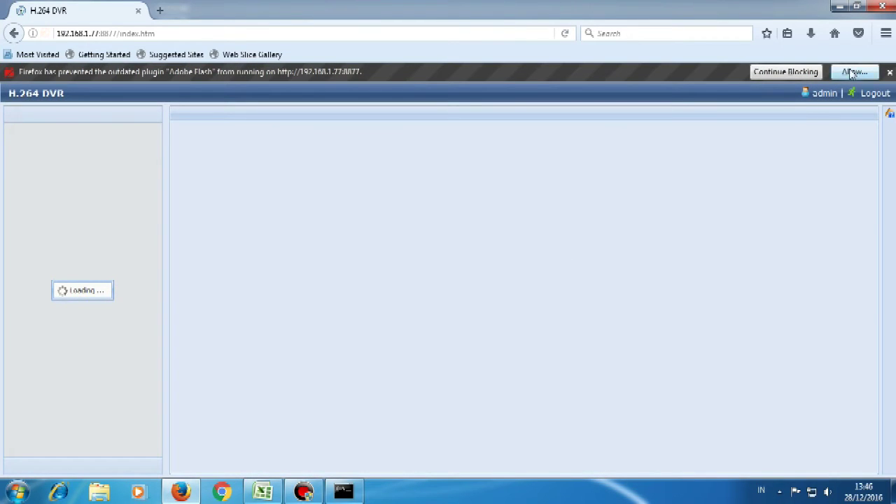
Step: Allow Flash to run and remember it, then show the DVR configuration settings
{"action": "left_click", "coordinate": [853, 73]}
{"action": "left_click", "coordinate": [208, 112]}
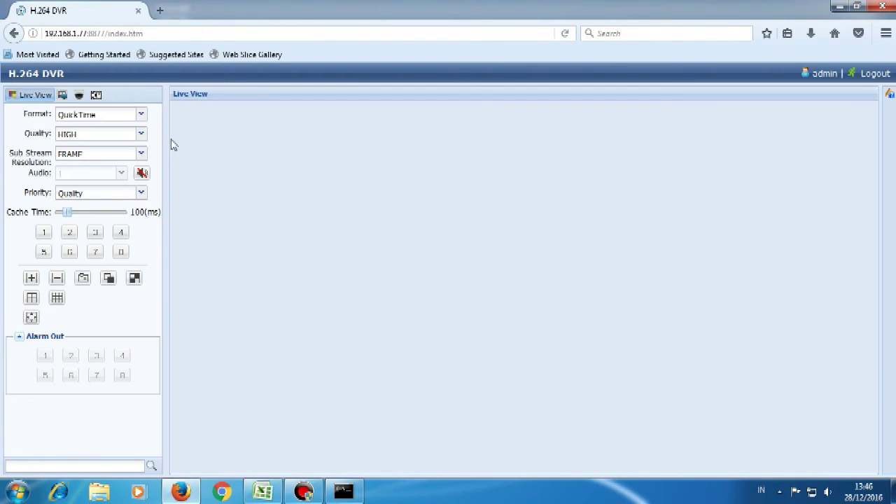
{"action": "left_click", "coordinate": [62, 98]}
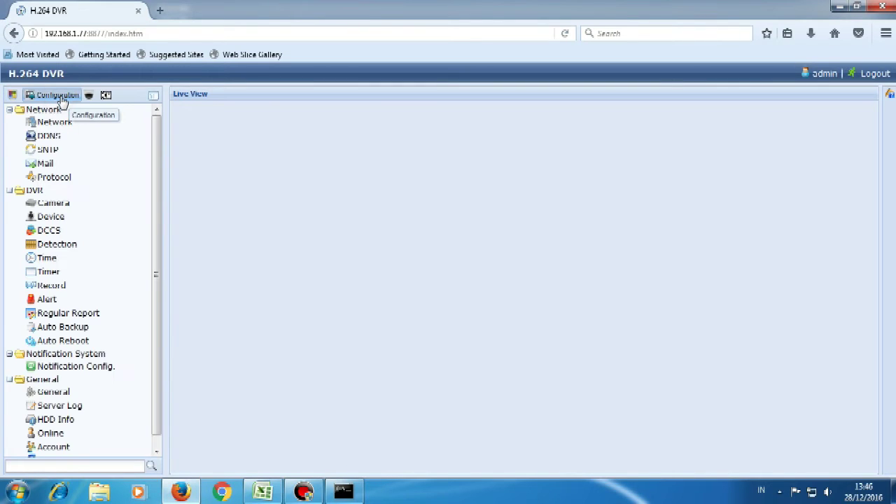
Step: Enable DDNS with system name eagleeyes and hostname onlinetest1308, and save
{"action": "left_click", "coordinate": [55, 122]}
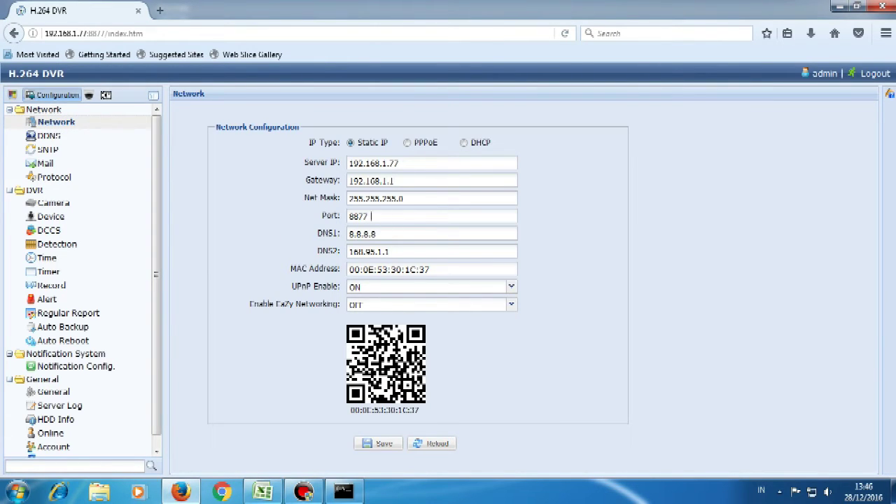
{"action": "left_click", "coordinate": [54, 137]}
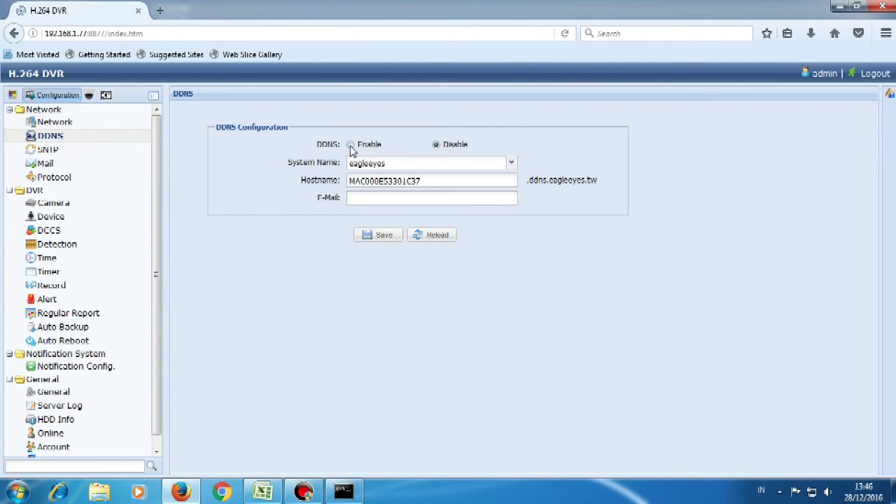
{"action": "left_click", "coordinate": [351, 145]}
{"action": "left_click", "coordinate": [440, 181]}
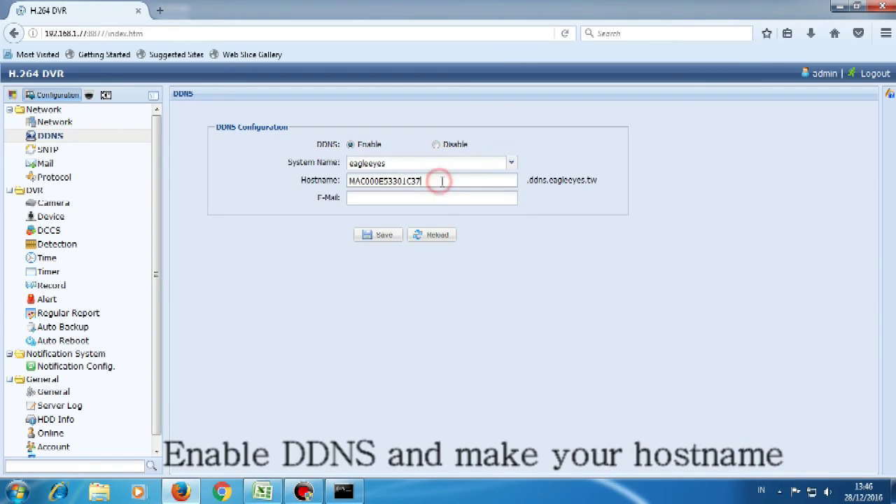
{"action": "key", "text": "BackSpace"}
{"action": "key", "text": "BackSpace"}
{"action": "key", "text": "BackSpace"}
{"action": "key", "text": "BackSpace"}
{"action": "key", "text": "BackSpace"}
{"action": "key", "text": "BackSpace"}
{"action": "key", "text": "BackSpace"}
{"action": "key", "text": "BackSpace"}
{"action": "key", "text": "BackSpace"}
{"action": "key", "text": "BackSpace"}
{"action": "key", "text": "BackSpace"}
{"action": "key", "text": "BackSpace"}
{"action": "key", "text": "BackSpace"}
{"action": "key", "text": "BackSpace"}
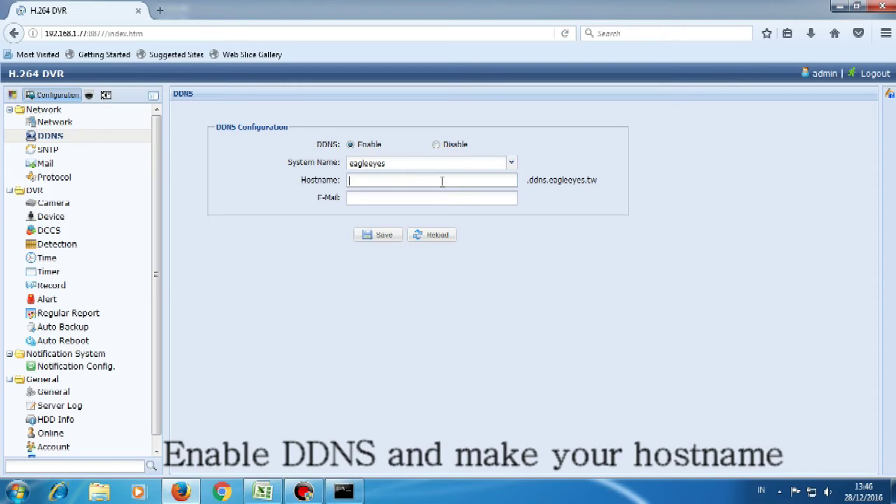
{"action": "type", "text": "onlinetest1308"}
{"action": "left_click_drag", "start_coordinate": [422, 181], "coordinate": [349, 181]}
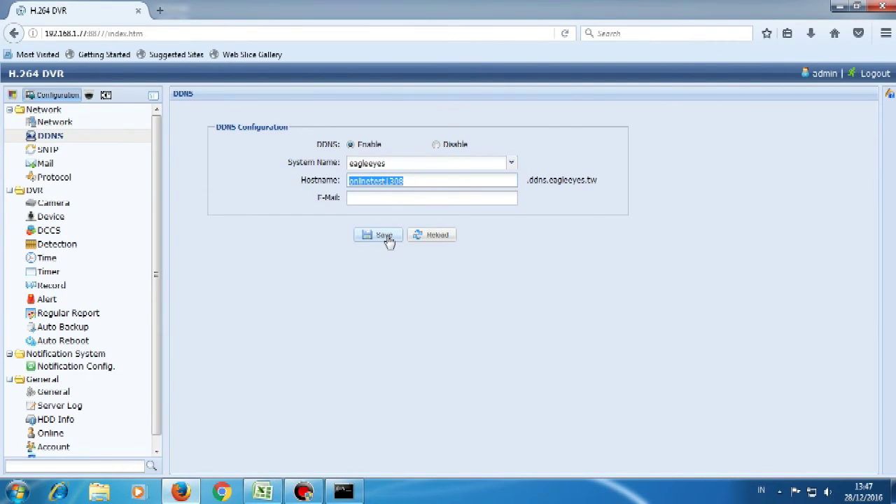
{"action": "left_click", "coordinate": [511, 164]}
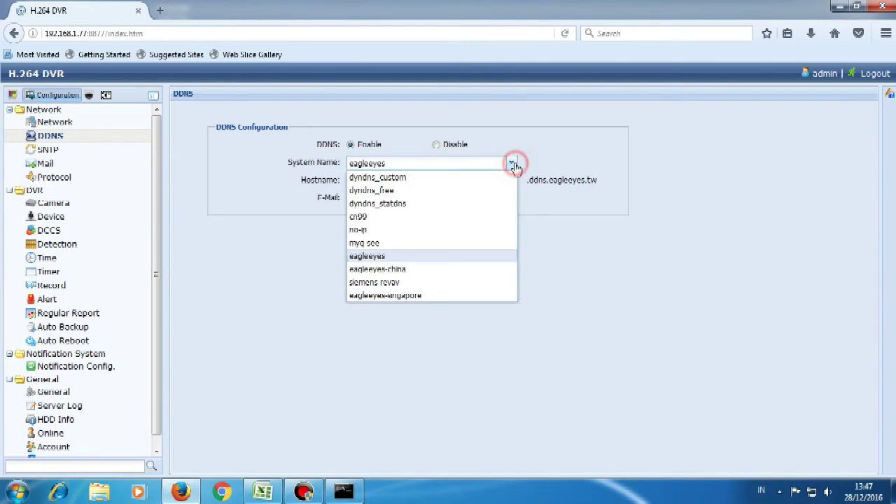
{"action": "left_click", "coordinate": [378, 257]}
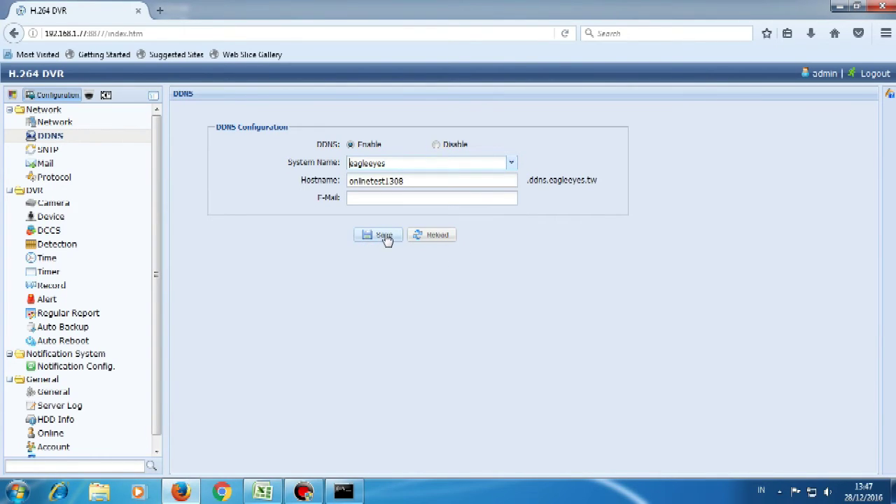
{"action": "left_click", "coordinate": [386, 238]}
Step: Ping onlinetest1308.ddns.eagleeyes.tw in Command Prompt, confirm replies, then minimize the console
{"action": "left_click", "coordinate": [350, 494]}
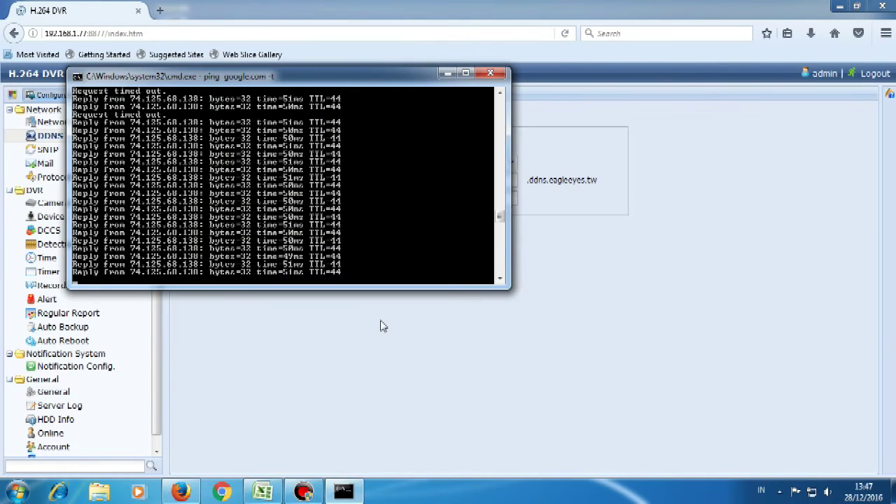
{"action": "key", "text": "ctrl+c"}
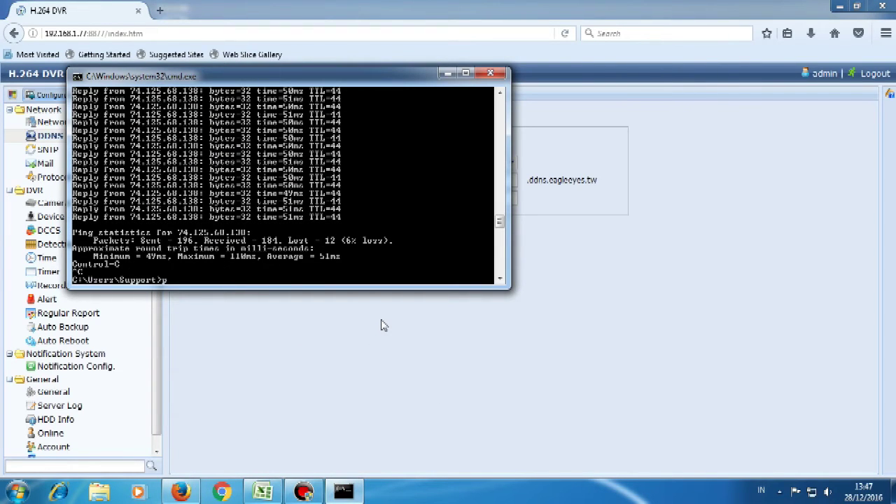
{"action": "type", "text": "ping onlinetest1308.ddn"}
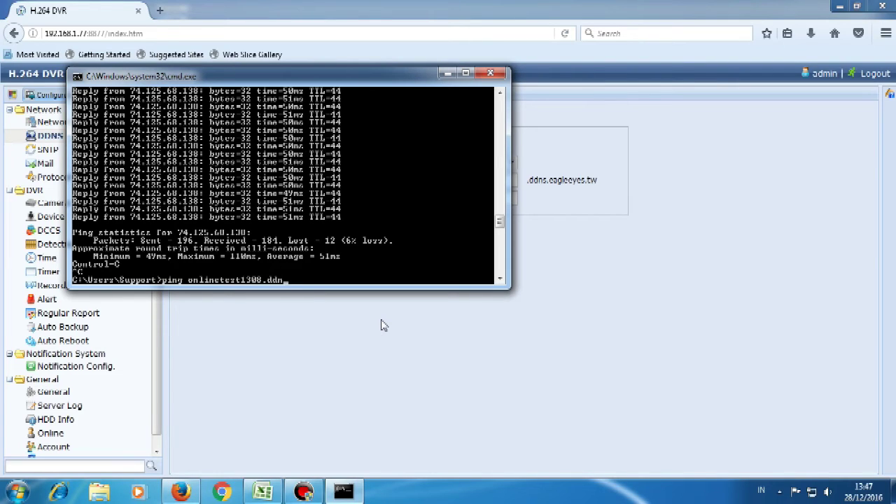
{"action": "type", "text": "s.eagleeyes.tw -t"}
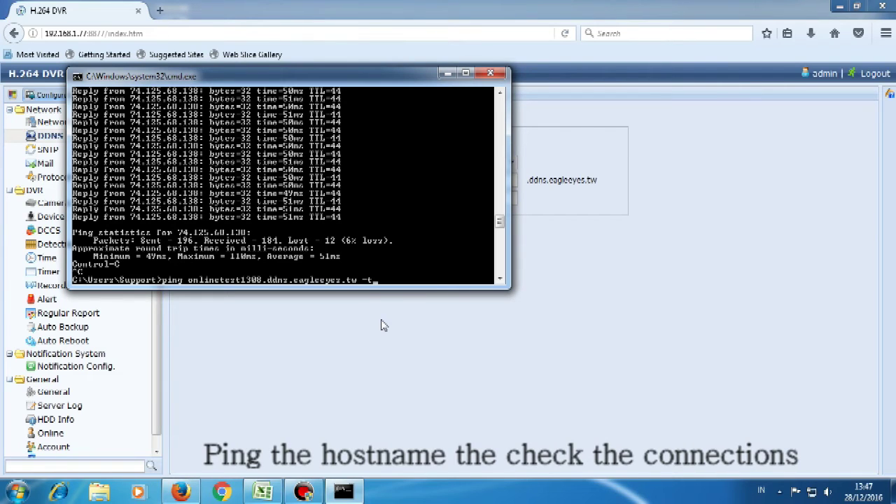
{"action": "key", "text": "Return"}
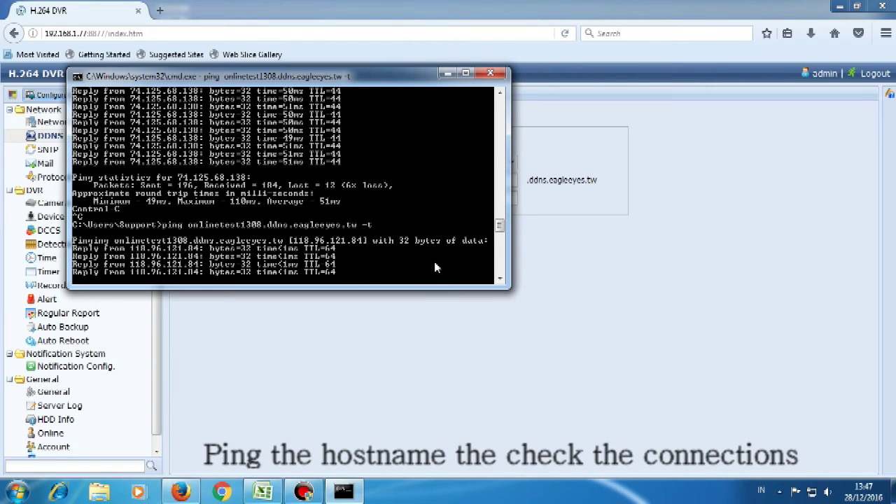
{"action": "left_click", "coordinate": [448, 73]}
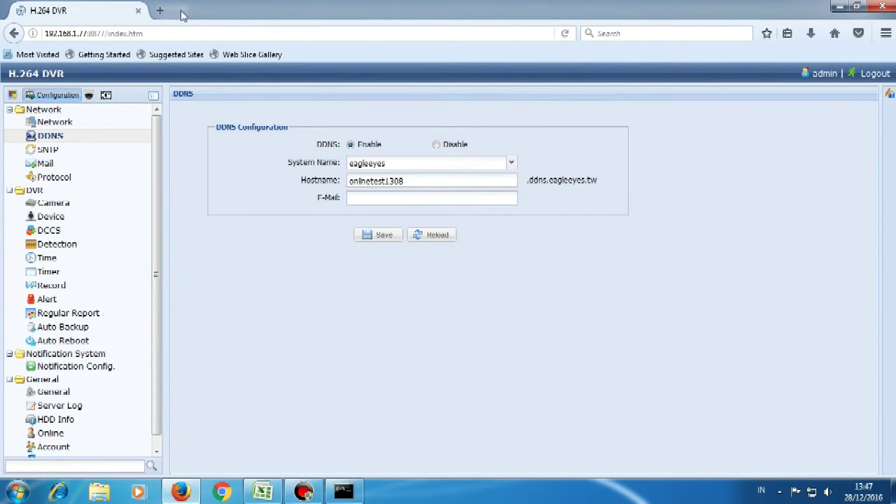
Step: Load the router's login page at 192.168.1.1 in a new tab
{"action": "left_click", "coordinate": [159, 11]}
{"action": "left_click", "coordinate": [175, 30]}
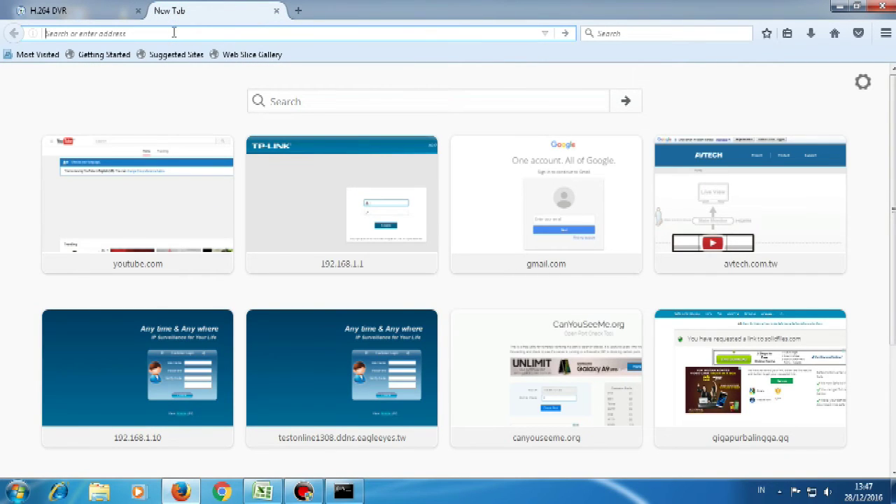
{"action": "type", "text": "192.168.1.1"}
{"action": "key", "text": "Right"}
{"action": "key", "text": "BackSpace"}
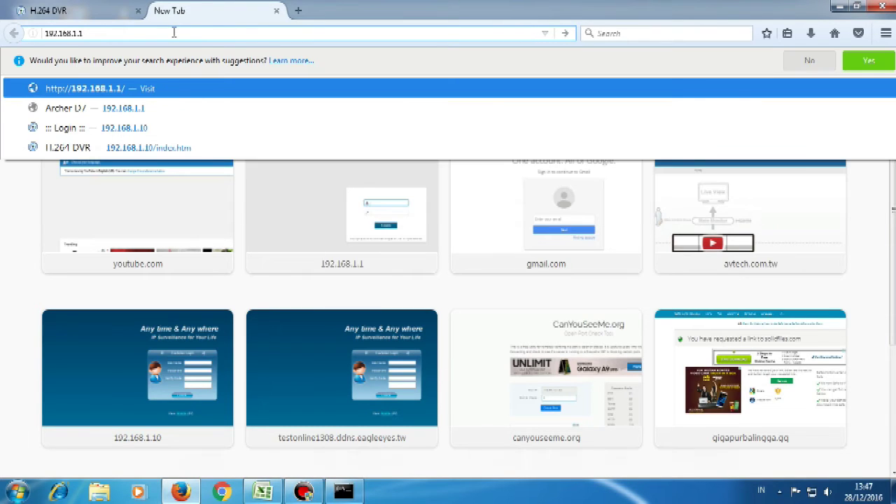
{"action": "key", "text": "Return"}
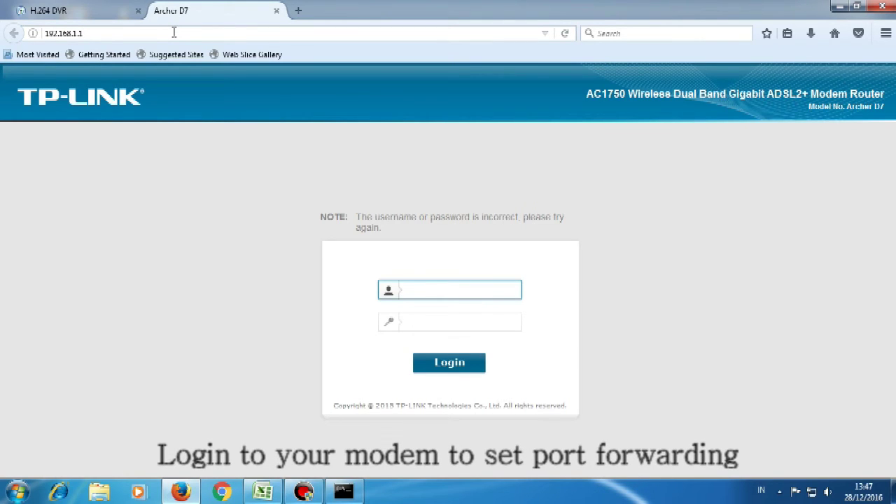
Step: Log into the router and start a new Forwarding > Virtual Server entry
{"action": "type", "text": "noc"}
{"action": "key", "text": "Tab"}
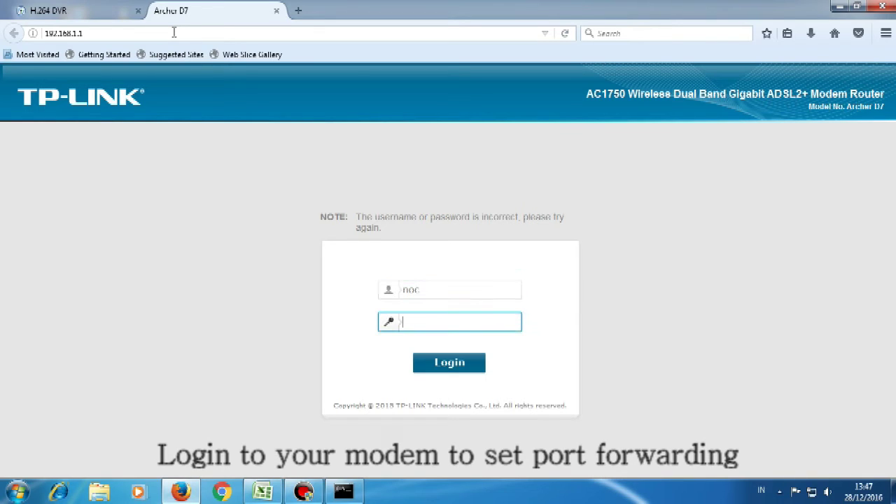
{"action": "type", "text": "••••••••••"}
{"action": "key", "text": "Return"}
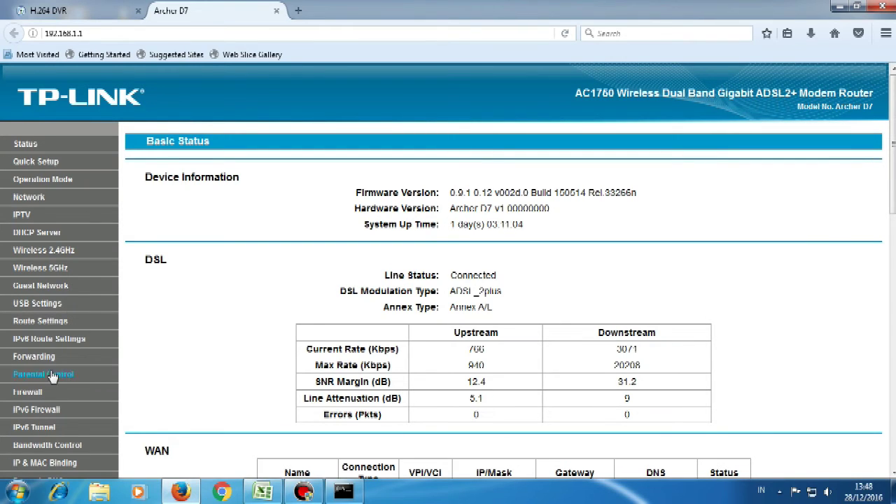
{"action": "left_click", "coordinate": [40, 363]}
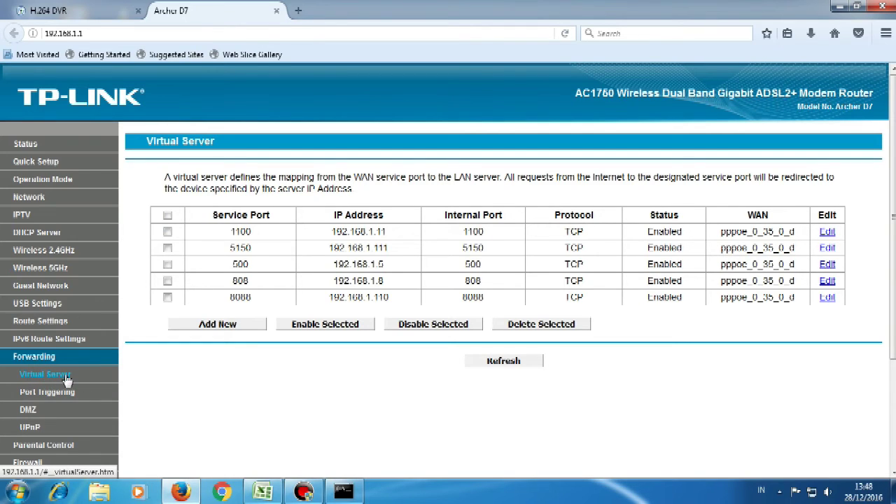
{"action": "left_click", "coordinate": [217, 326]}
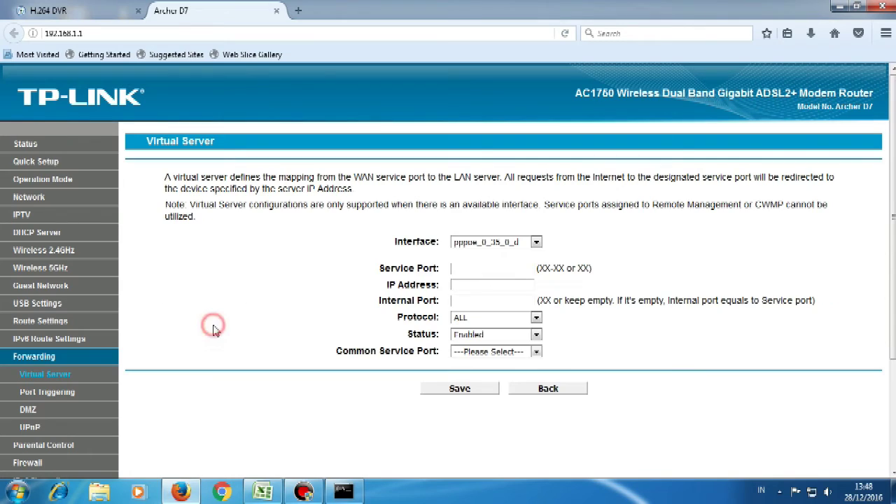
Step: Save an enabled TCP rule on pppoe_0_35_0_d forwarding port 8877 to 192.168.1.77
{"action": "left_click", "coordinate": [536, 243]}
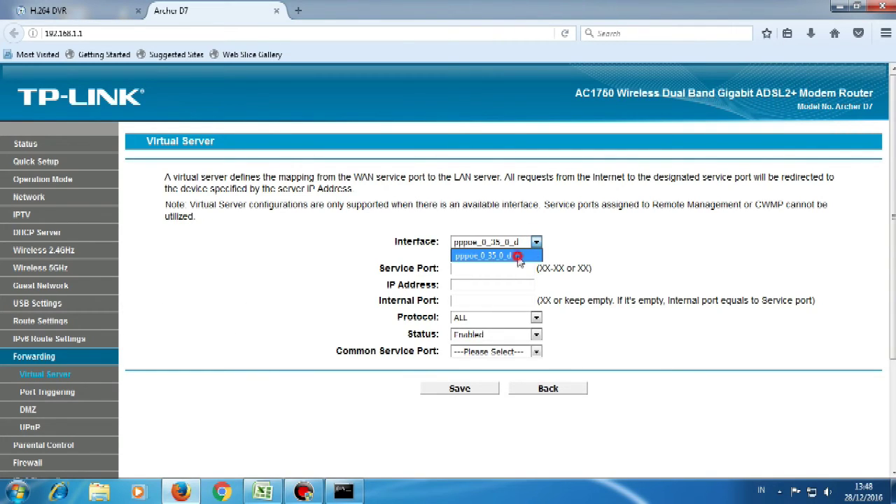
{"action": "left_click", "coordinate": [523, 255]}
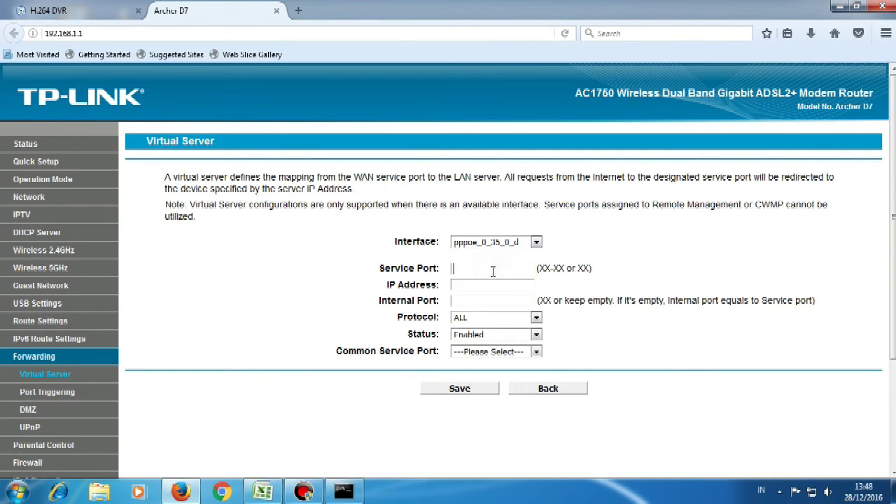
{"action": "left_click", "coordinate": [493, 271]}
{"action": "type", "text": "8877"}
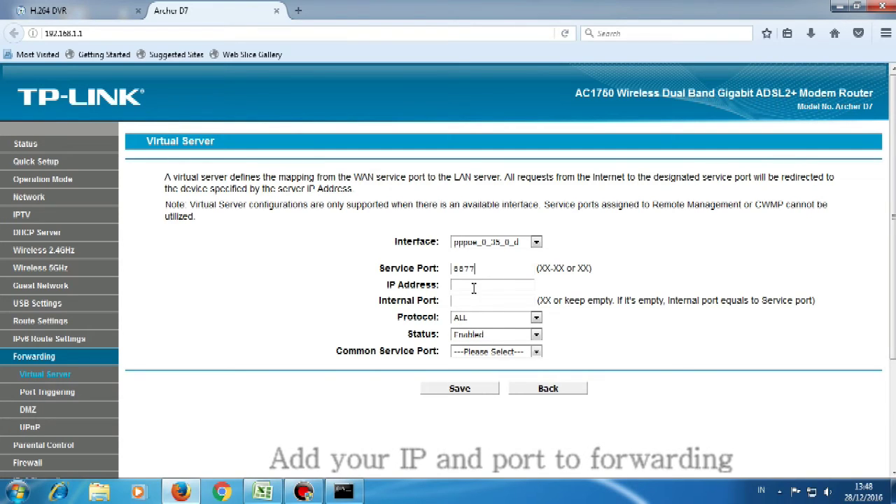
{"action": "left_click", "coordinate": [480, 284]}
{"action": "type", "text": "1"}
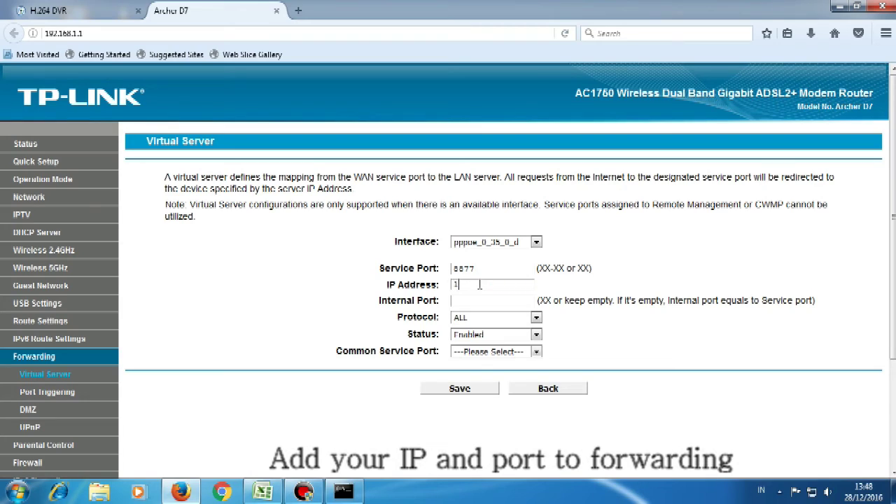
{"action": "type", "text": "92.168.1.77"}
{"action": "left_click", "coordinate": [536, 318]}
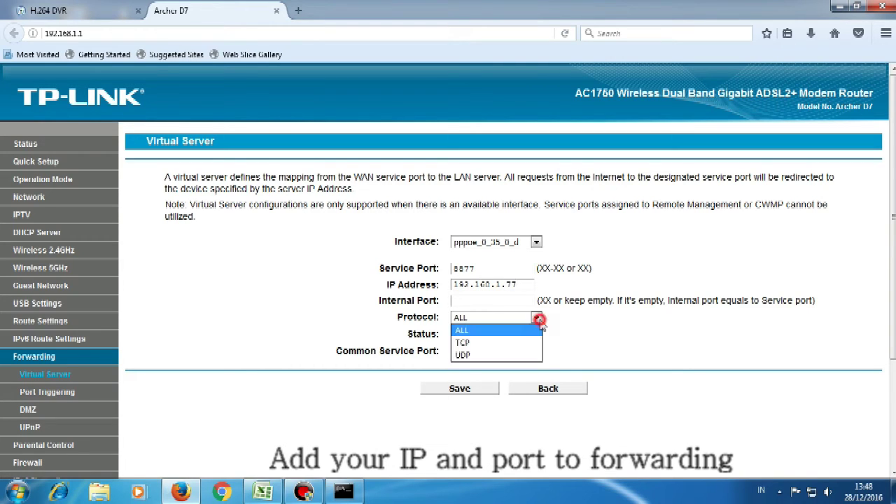
{"action": "left_click", "coordinate": [528, 339]}
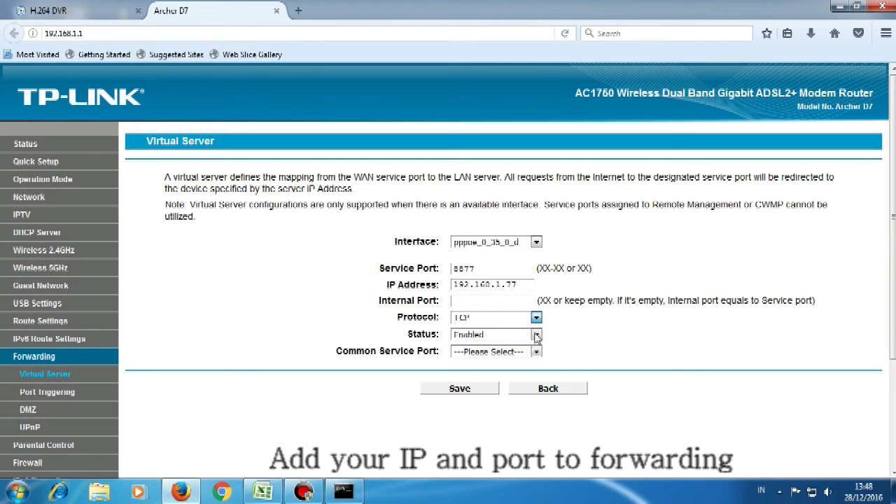
{"action": "left_click", "coordinate": [536, 335]}
{"action": "left_click", "coordinate": [496, 348]}
{"action": "left_click", "coordinate": [468, 392]}
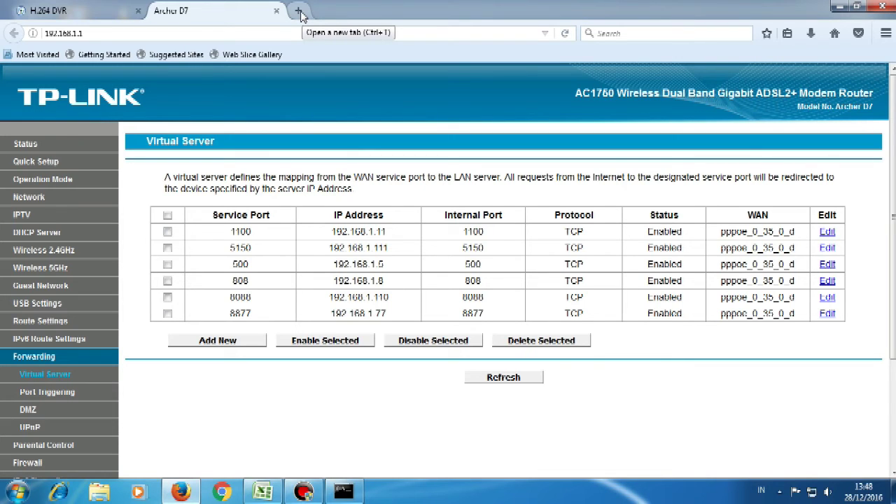
Step: Open canyouseeme.org in a new browser tab
{"action": "left_click", "coordinate": [299, 12]}
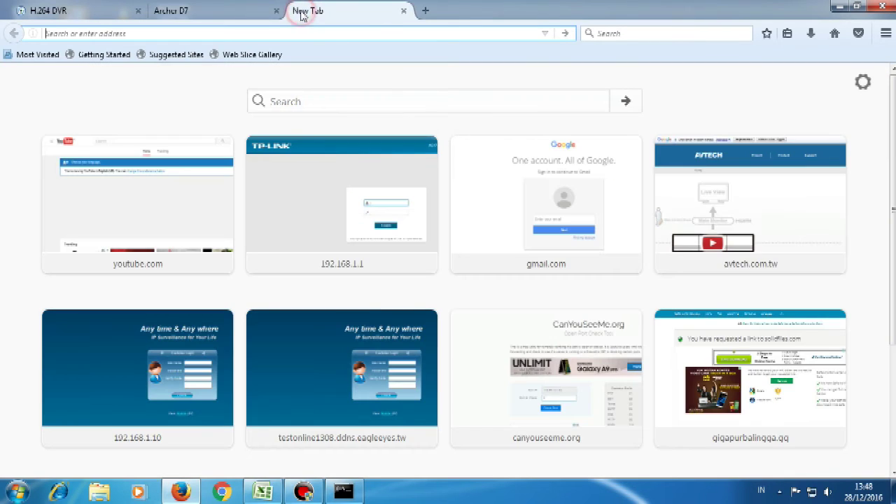
{"action": "type", "text": "canyouseeme.org/"}
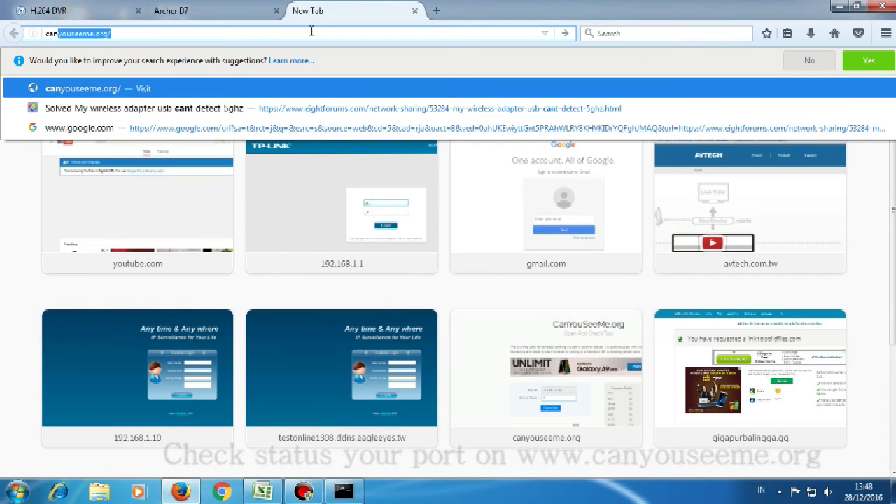
{"action": "left_click", "coordinate": [162, 31]}
{"action": "left_click", "coordinate": [136, 34]}
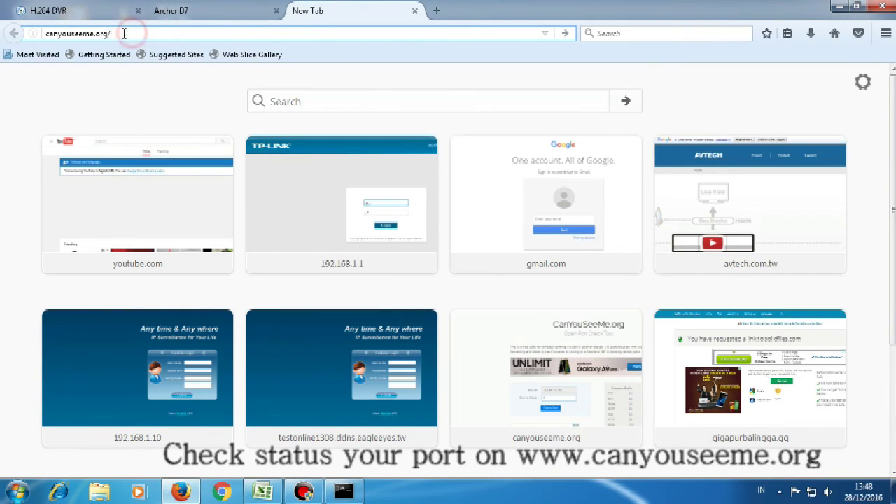
{"action": "key", "text": "Return"}
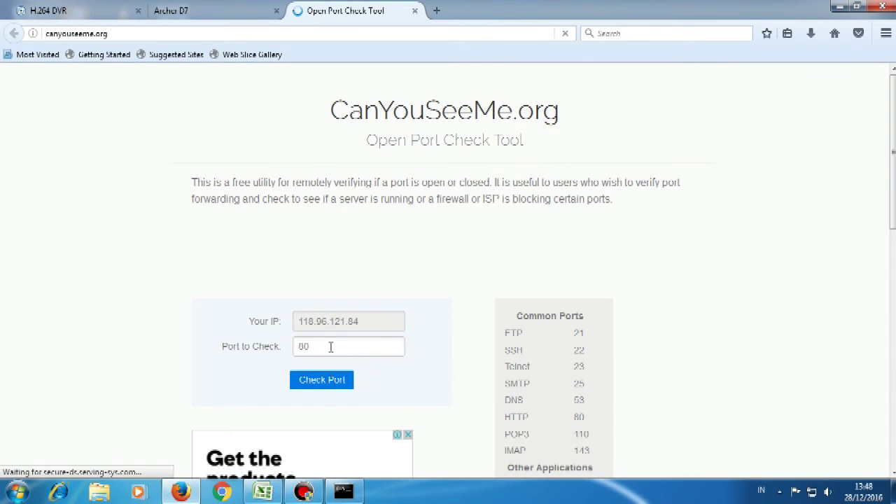
Step: Check port 8877 on CanYouSeeMe.org and get a Success result
{"action": "left_click", "coordinate": [333, 346]}
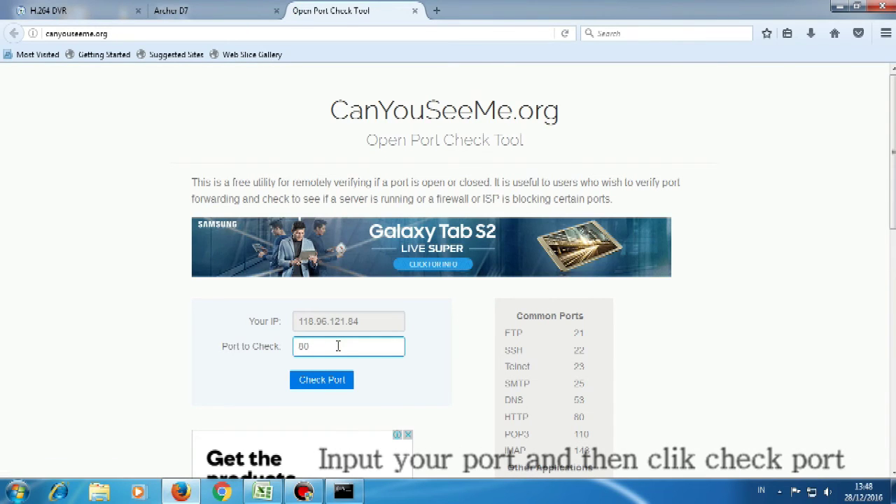
{"action": "key", "text": "BackSpace"}
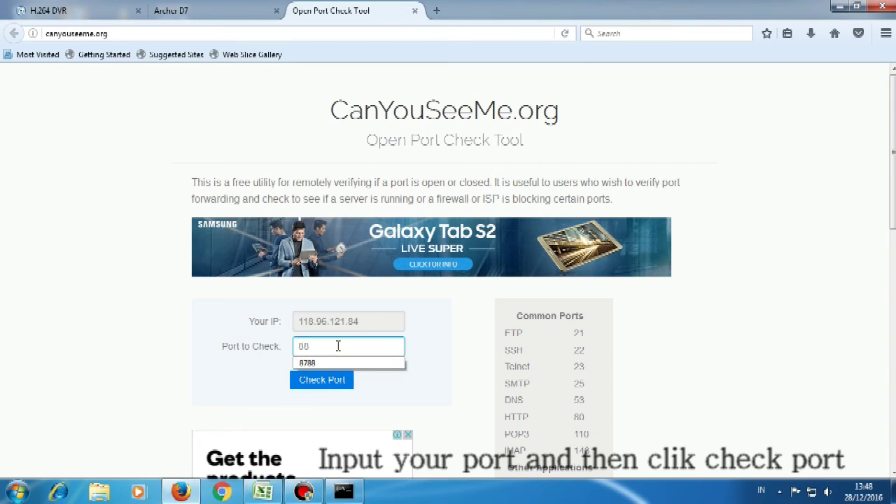
{"action": "type", "text": "877"}
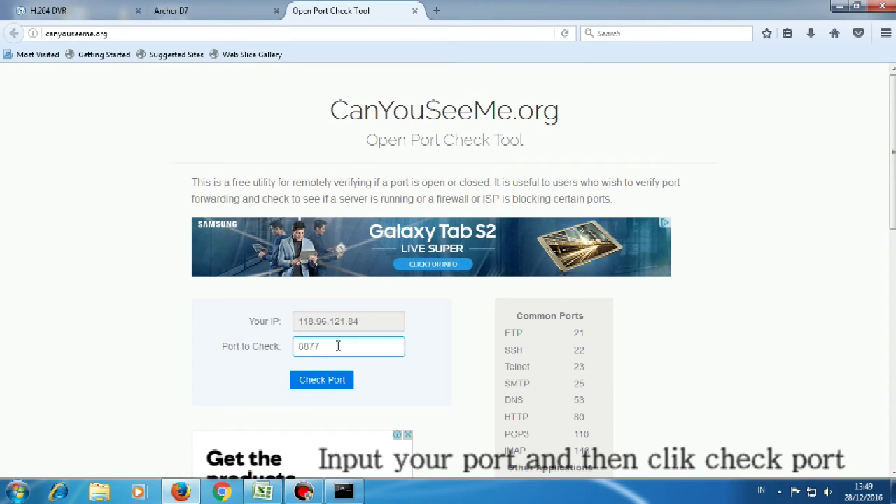
{"action": "left_click", "coordinate": [324, 383]}
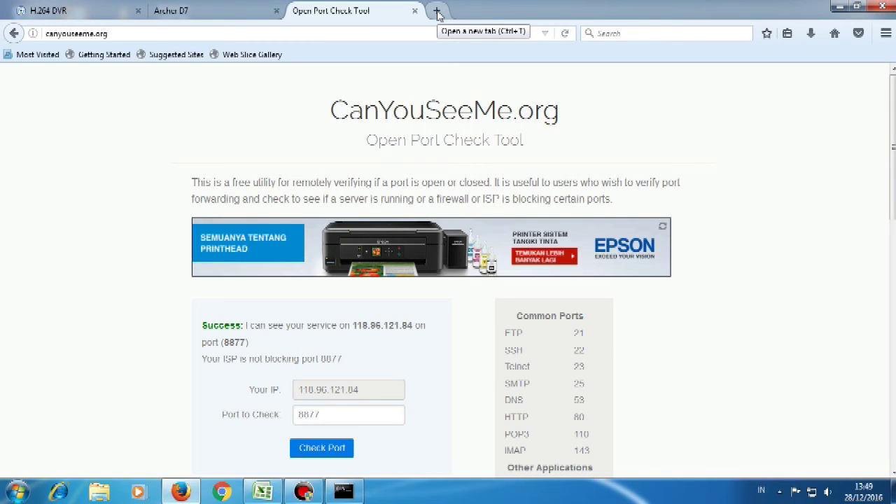
Step: Go to onlinetest1308.ddns.eagleeyes.tw:8877 in a new tab to reach the DVR login
{"action": "left_click", "coordinate": [437, 12]}
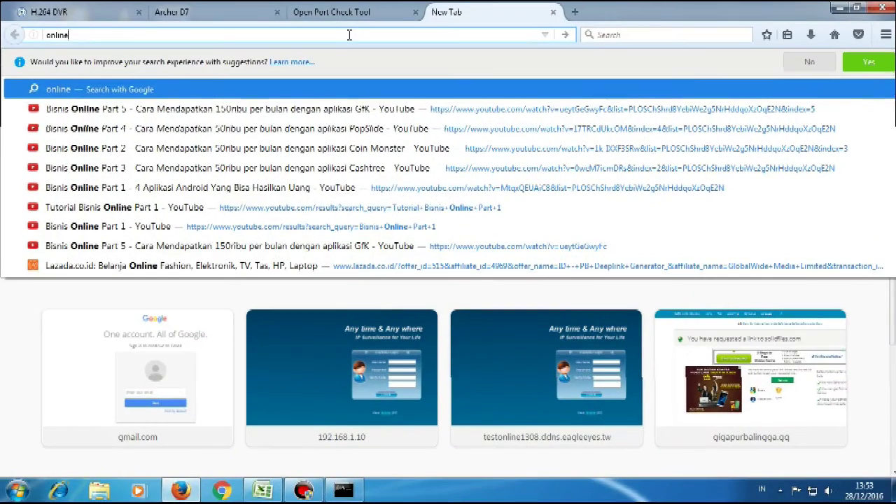
{"action": "type", "text": "test"}
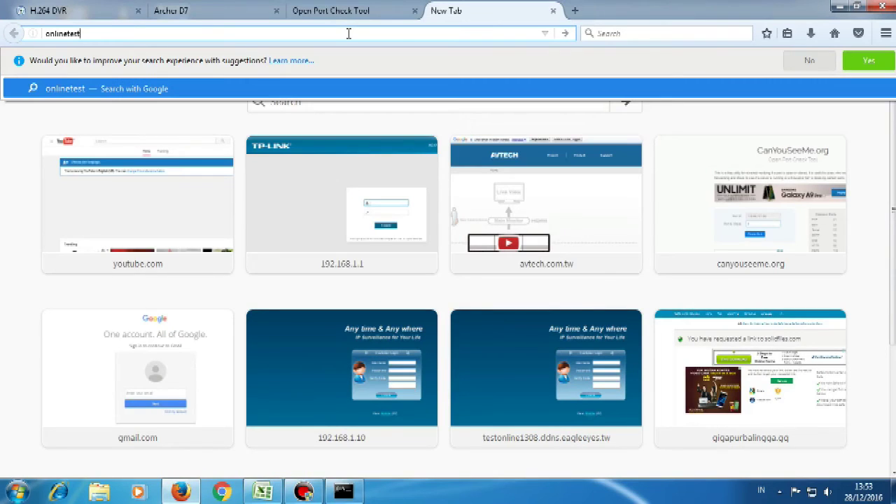
{"action": "type", "text": "13"}
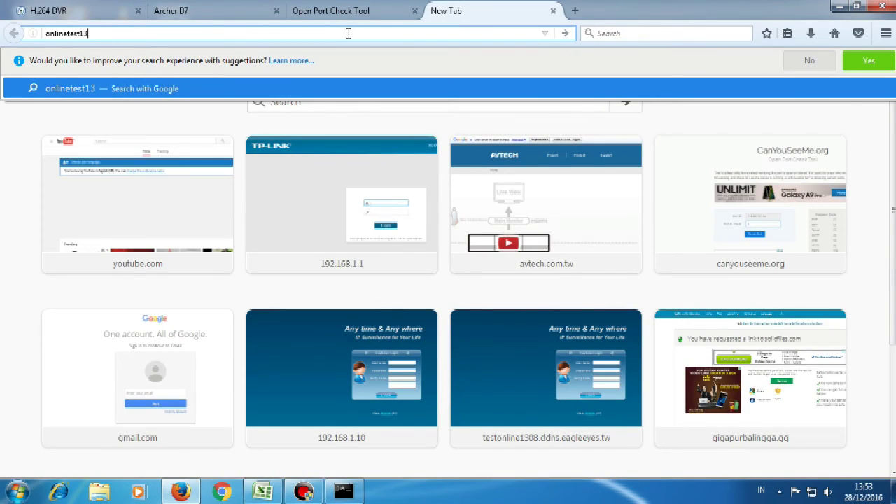
{"action": "type", "text": "08.dd"}
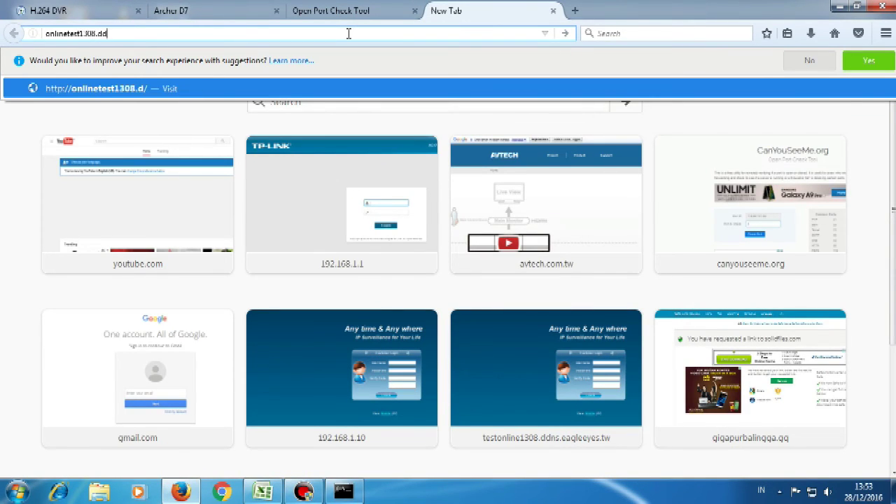
{"action": "type", "text": "ns.eagle"}
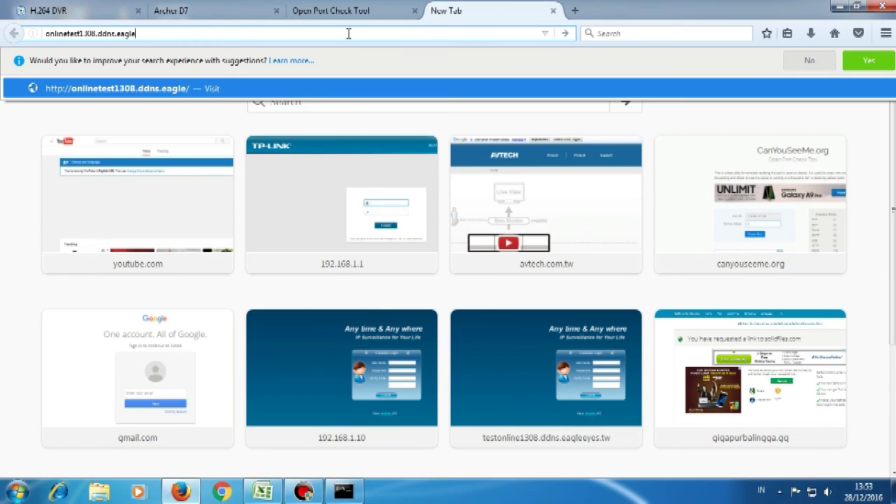
{"action": "type", "text": "eyes.tw:"}
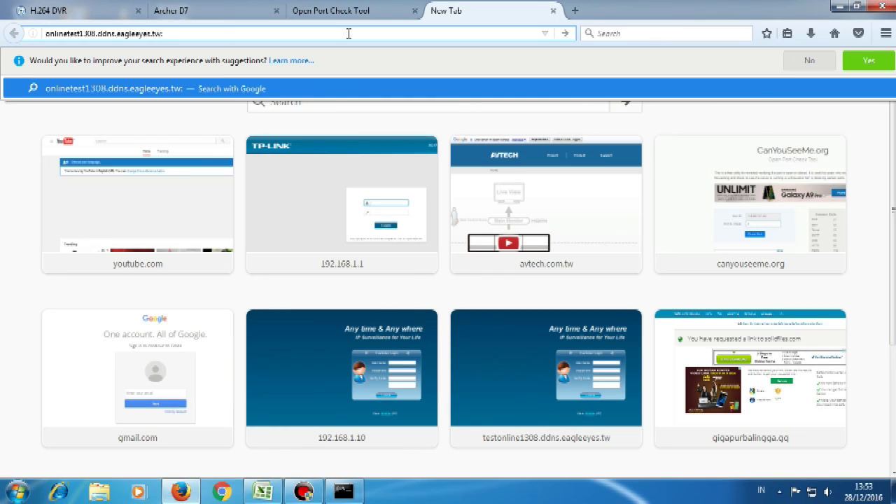
{"action": "type", "text": "8877/"}
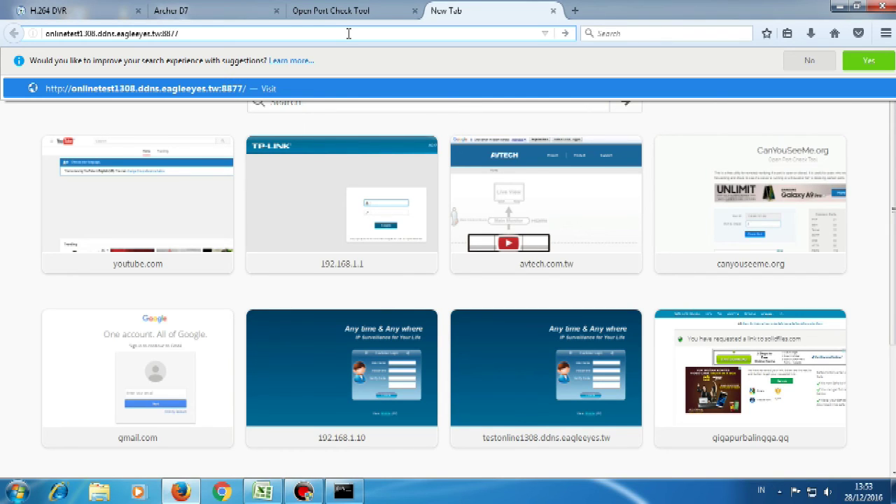
{"action": "key", "text": "Return"}
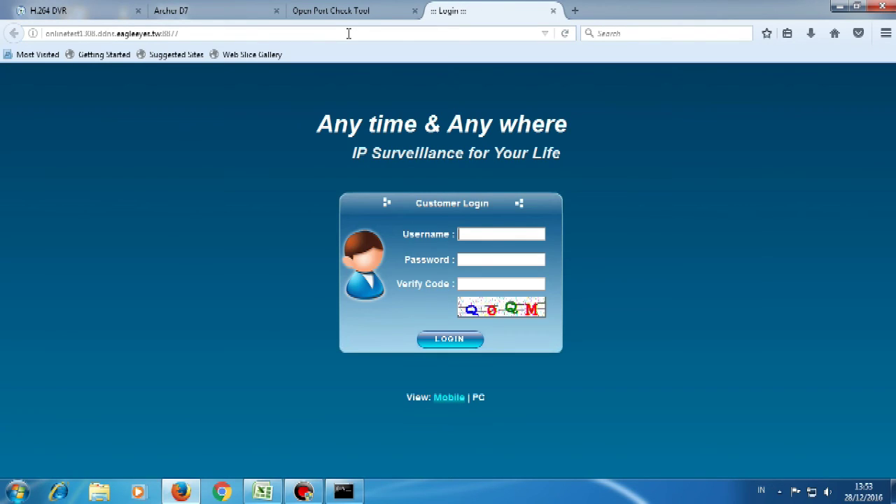
Step: Enter the DVR credentials and verify code on the Customer Login form and log in
{"action": "type", "text": "admin"}
{"action": "left_click", "coordinate": [452, 341]}
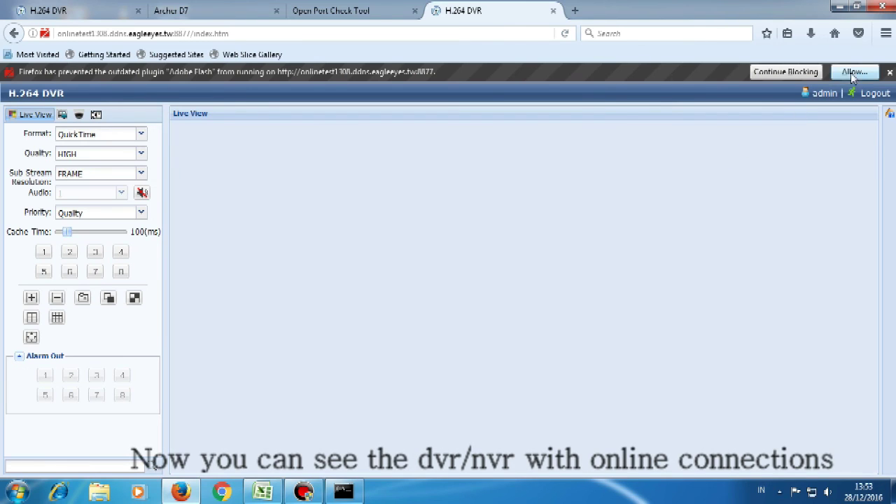
Step: Permanently allow Flash, set the live view Format to VLC, then permanently allow the VLC Web plugin
{"action": "left_click", "coordinate": [854, 71]}
{"action": "left_click", "coordinate": [198, 126]}
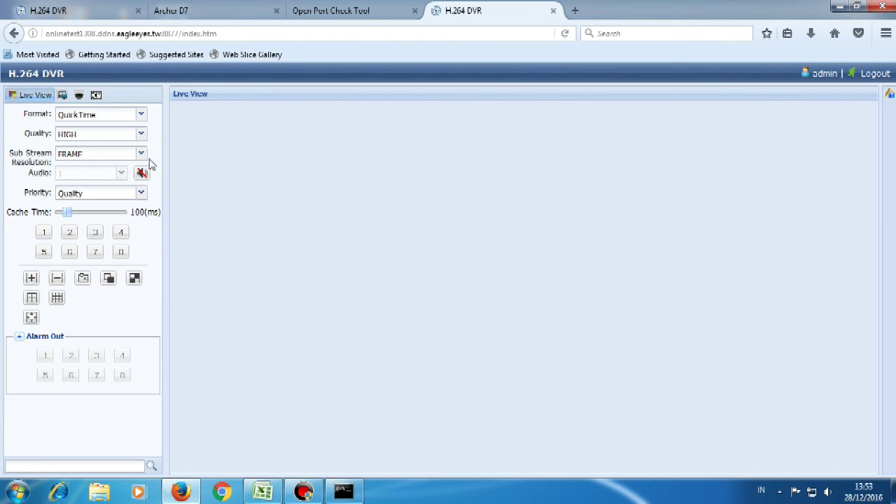
{"action": "left_click", "coordinate": [140, 114]}
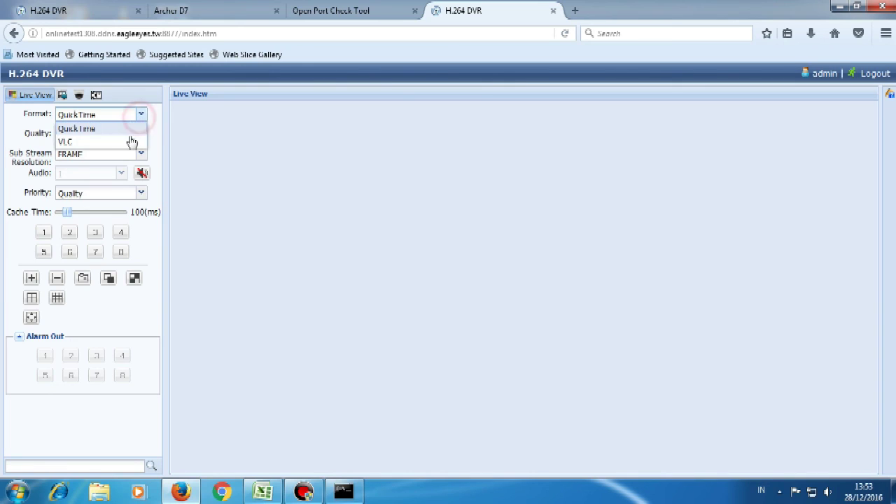
{"action": "left_click", "coordinate": [130, 138]}
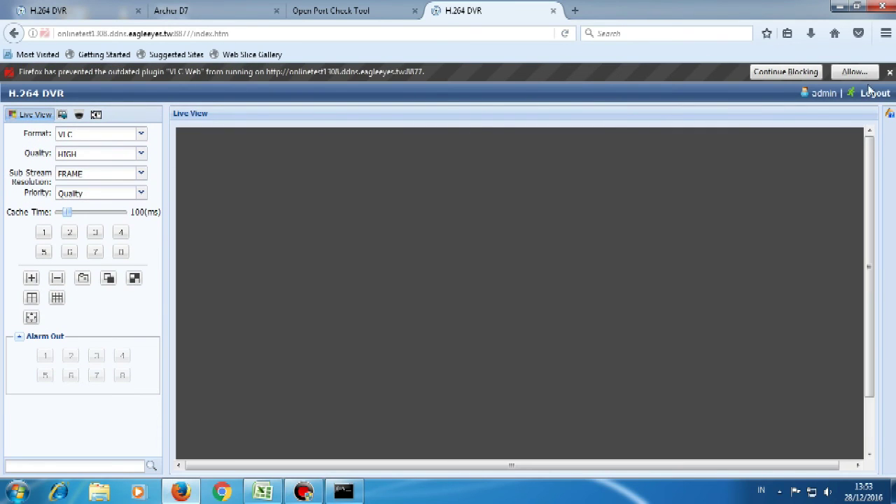
{"action": "left_click", "coordinate": [859, 67]}
{"action": "left_click", "coordinate": [199, 133]}
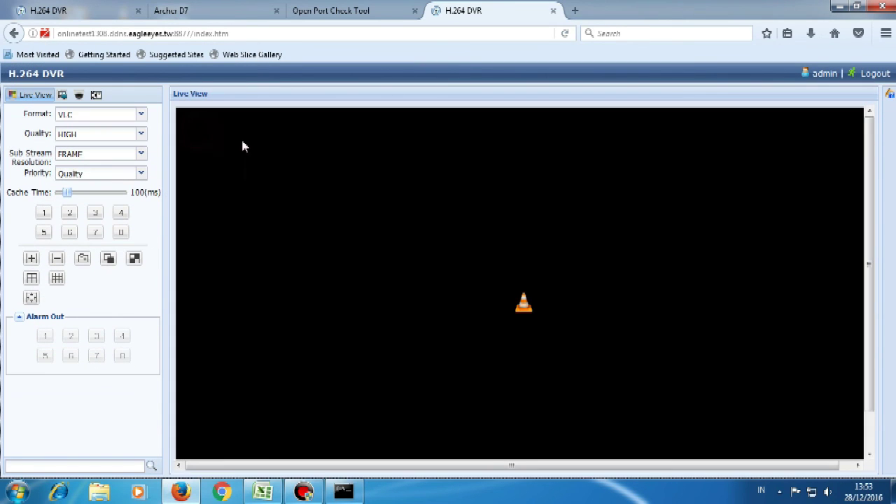